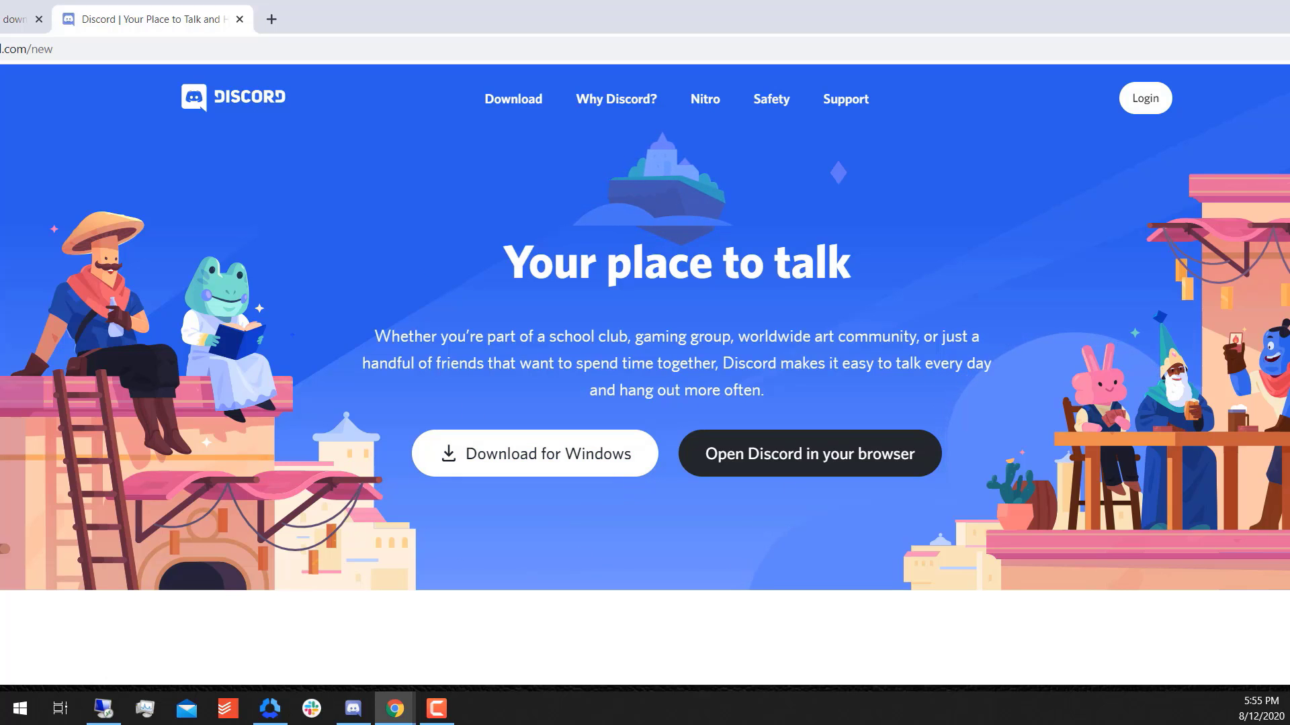
Step: Launch the Discord desktop app from the desktop and sign in to an account
key(super+d)
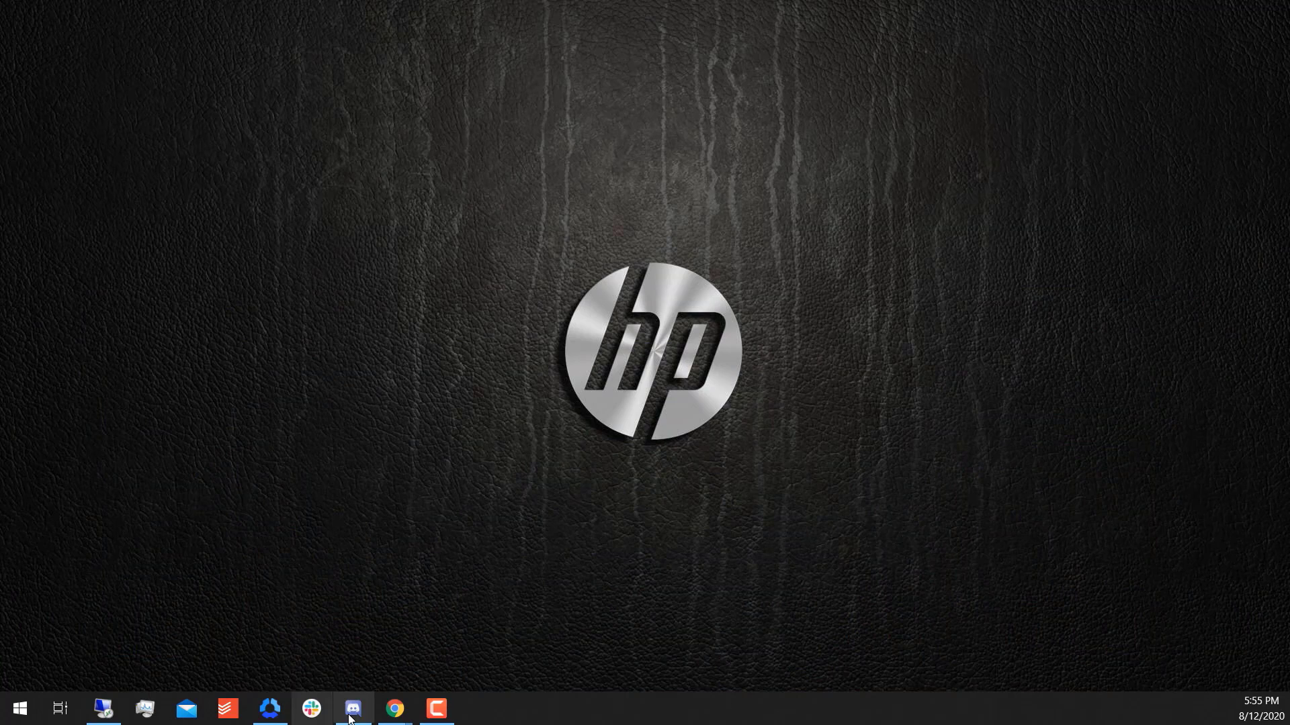
click(352, 708)
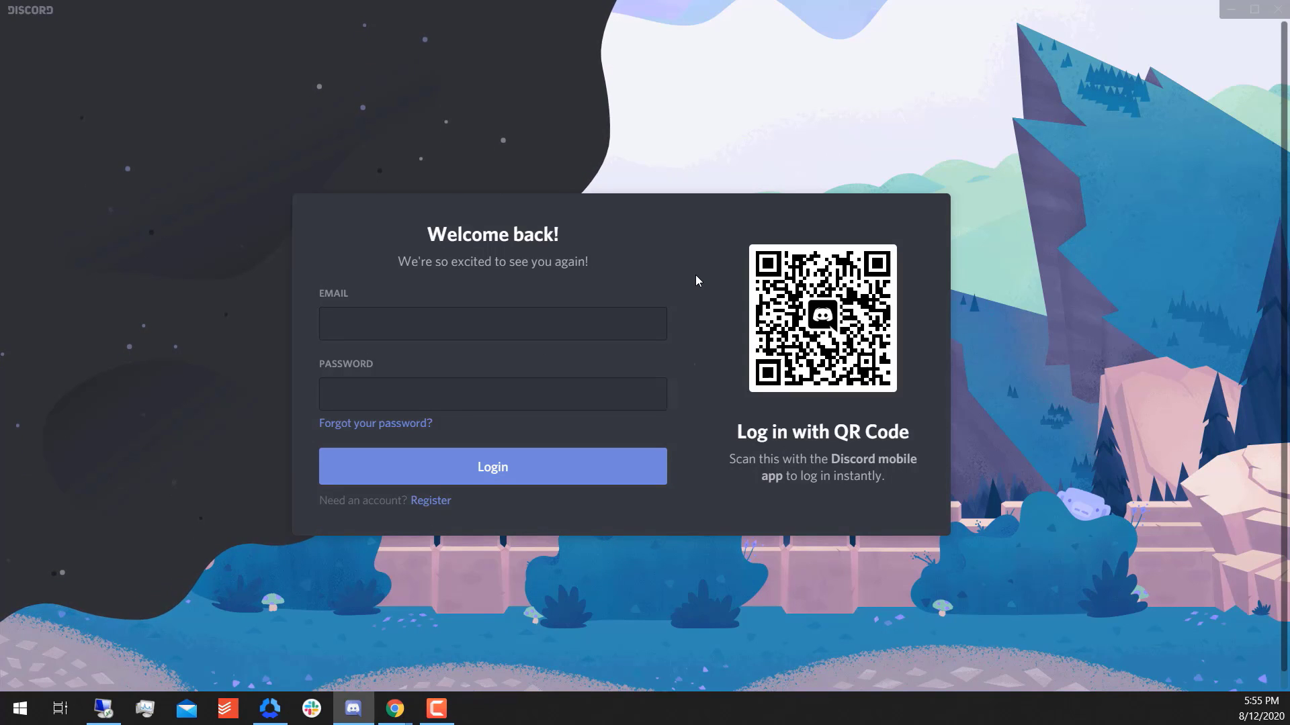
click(425, 504)
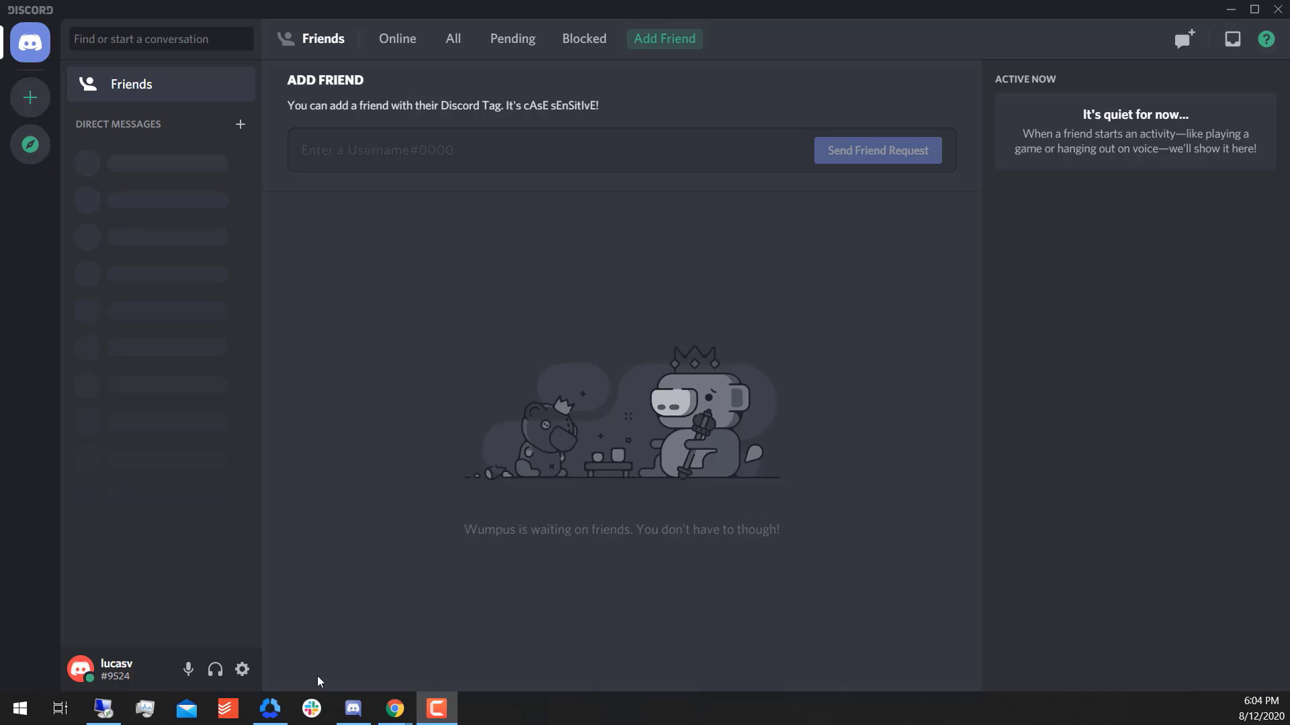
Step: Switch back to Chrome and reopen the AIO bot email in the Gmail tab
mouse_move(400, 717)
click(484, 631)
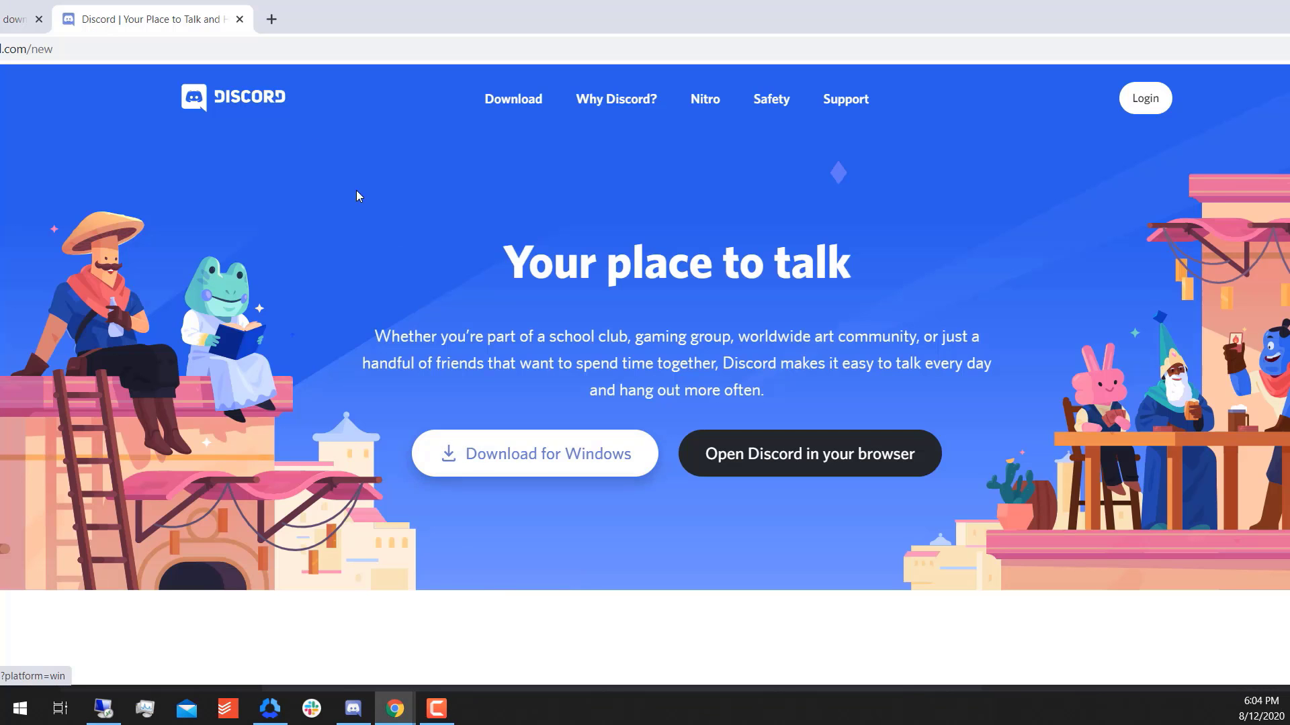
click(5, 20)
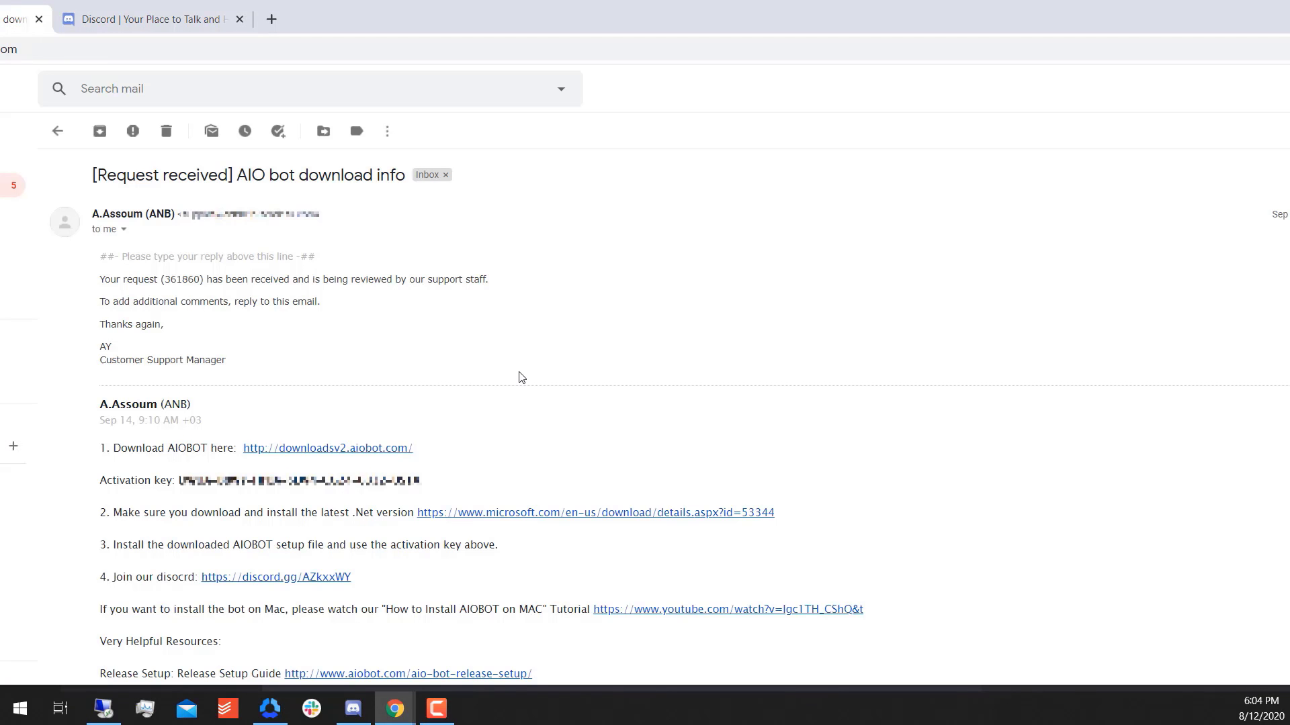
Step: Join the AIO_ANB server through the discord.gg invite link and open #objective
click(294, 582)
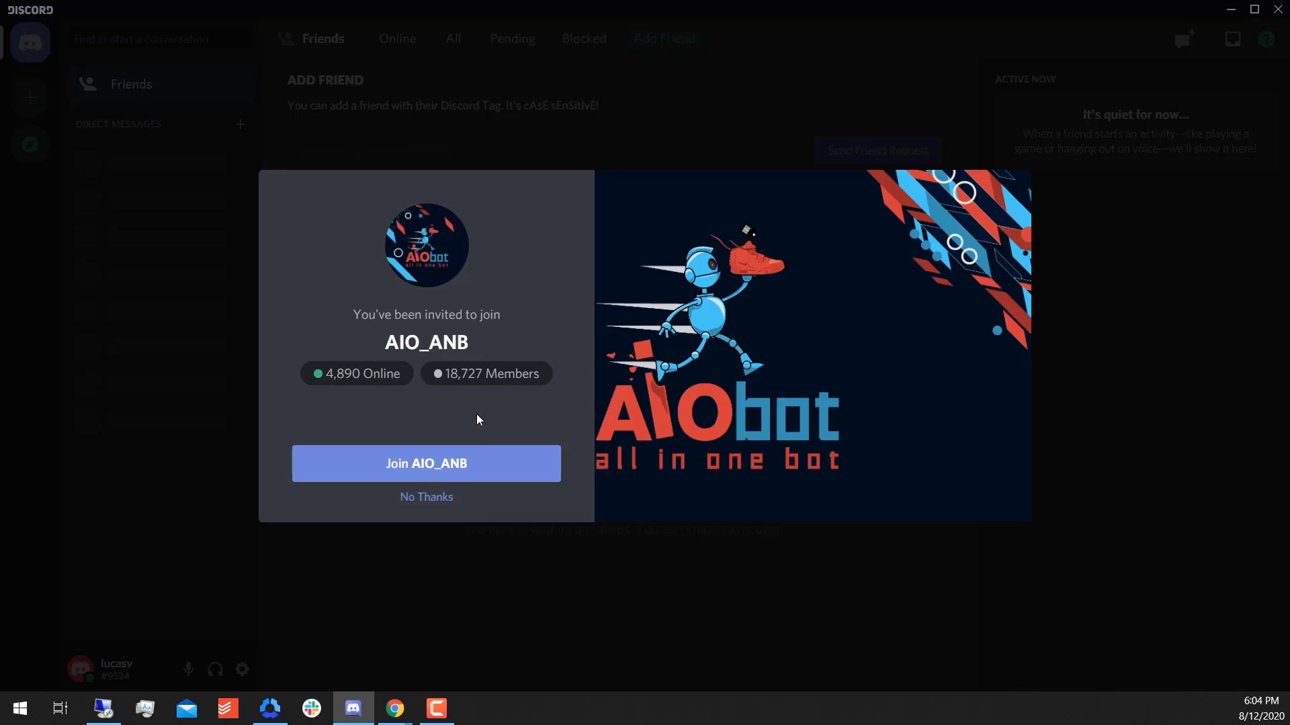
click(427, 463)
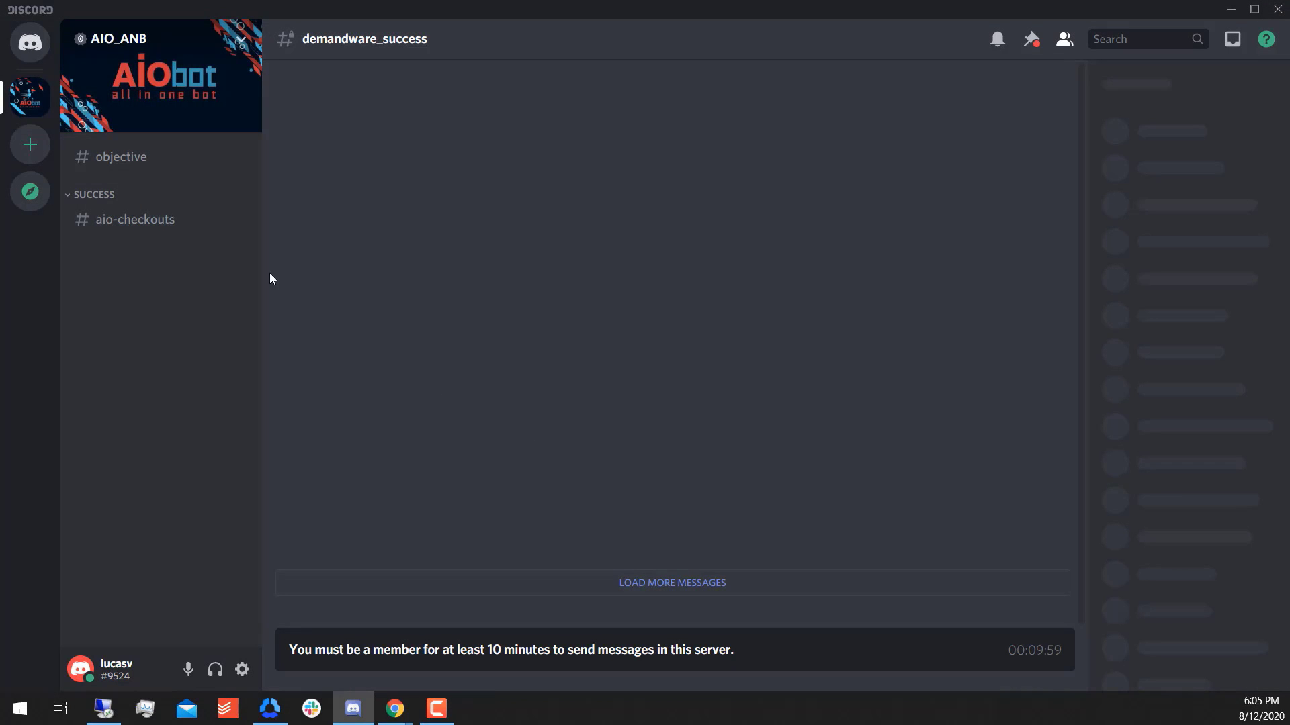
click(170, 156)
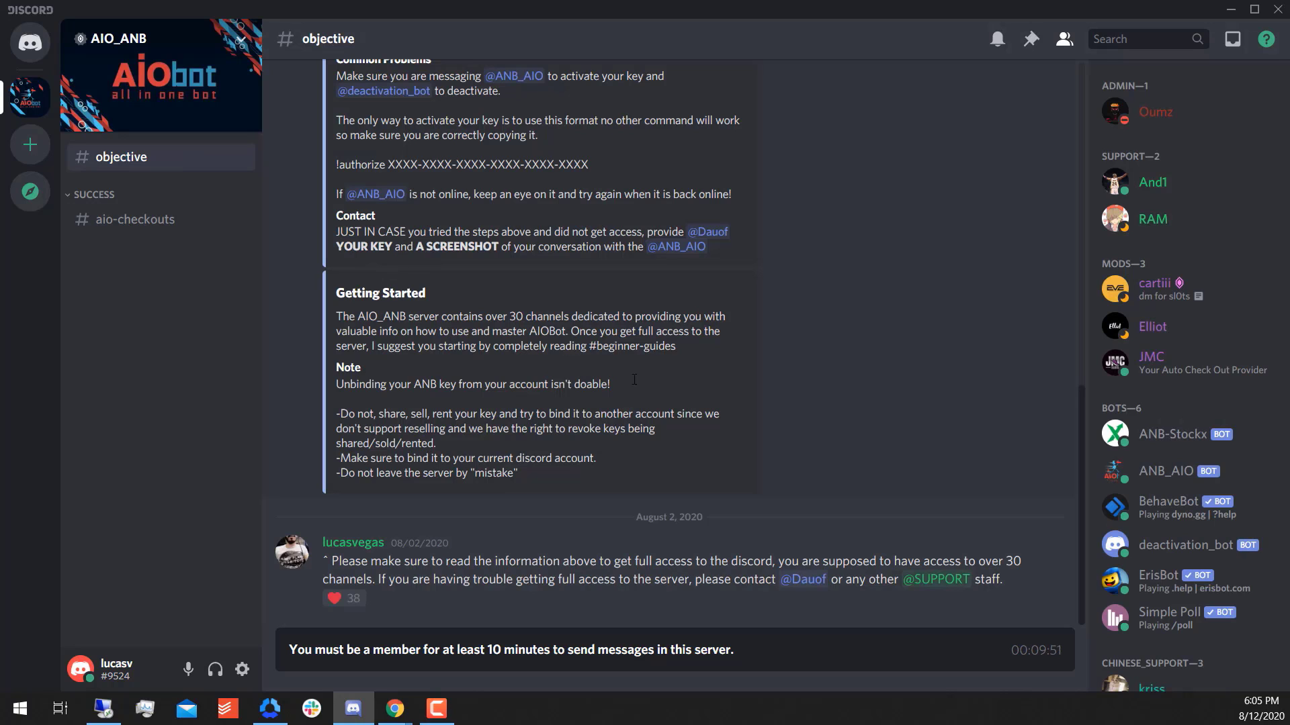
Step: Read the #objective activation instructions, then return to the AIO bot email for the key
scroll(509, 260, up, 10)
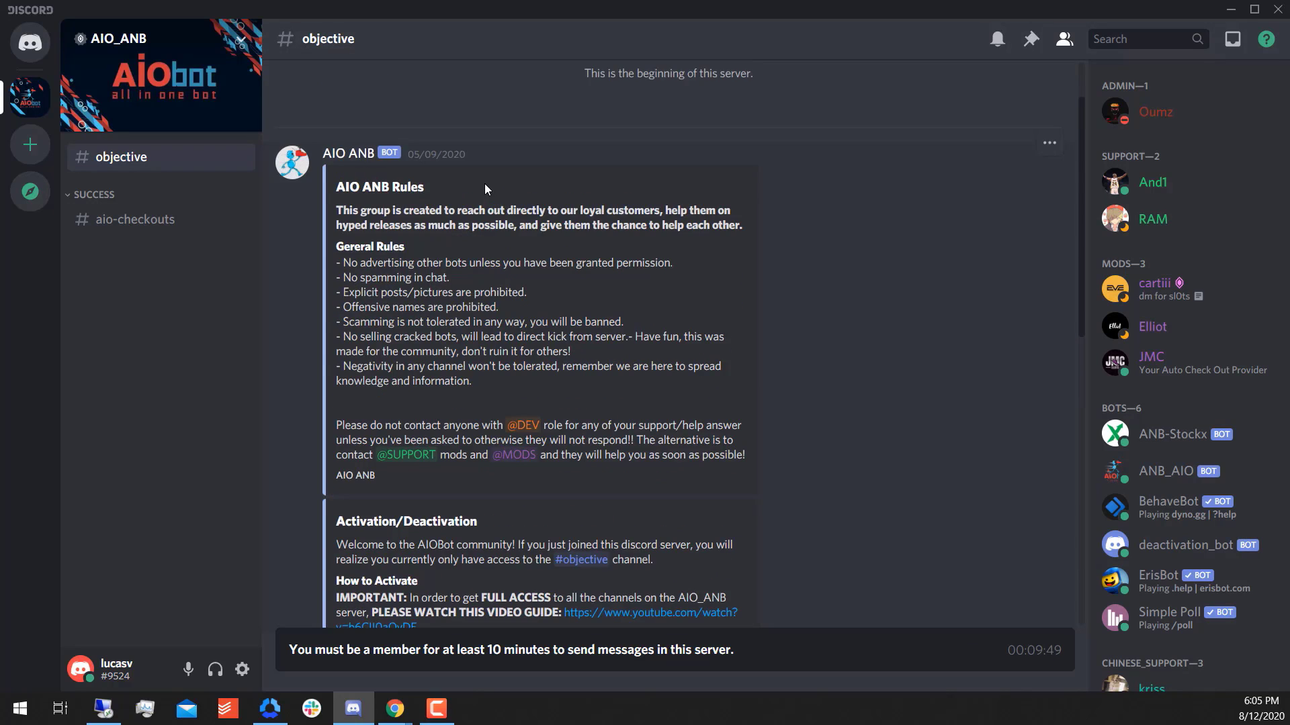
scroll(485, 184, down, 7)
scroll(485, 183, down, 4)
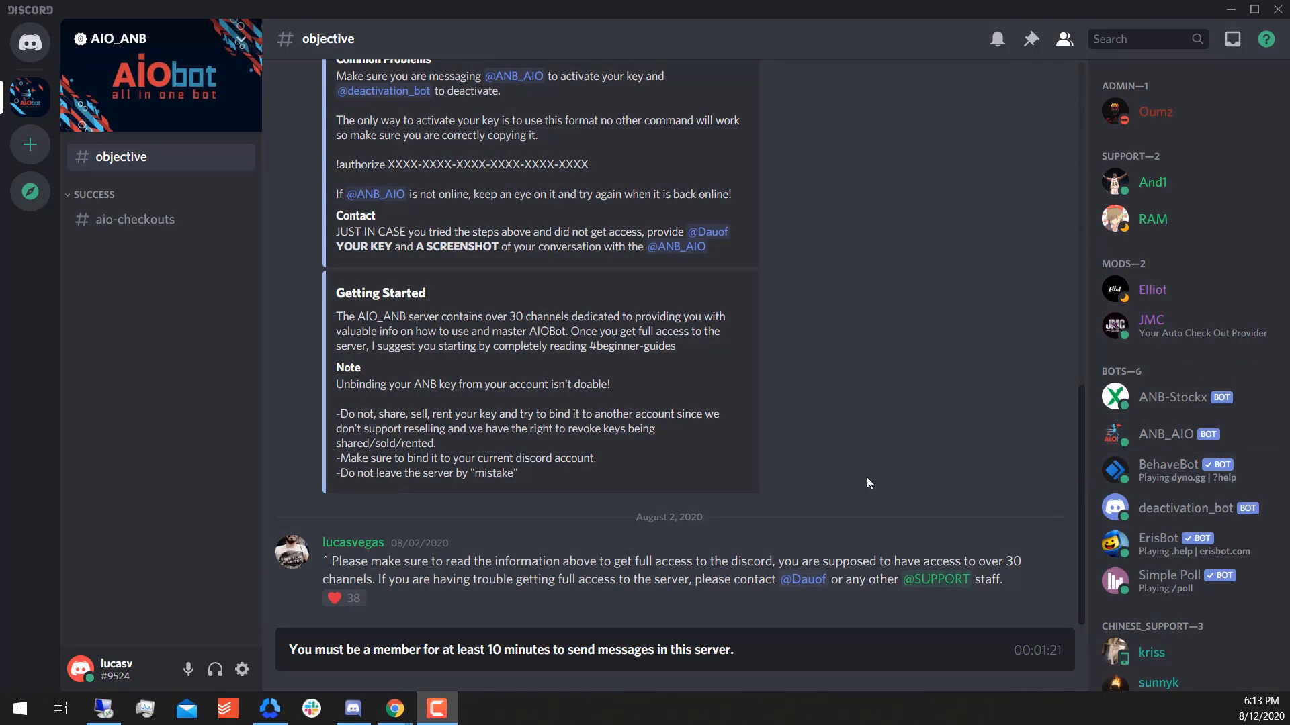
mouse_move(412, 705)
click(463, 663)
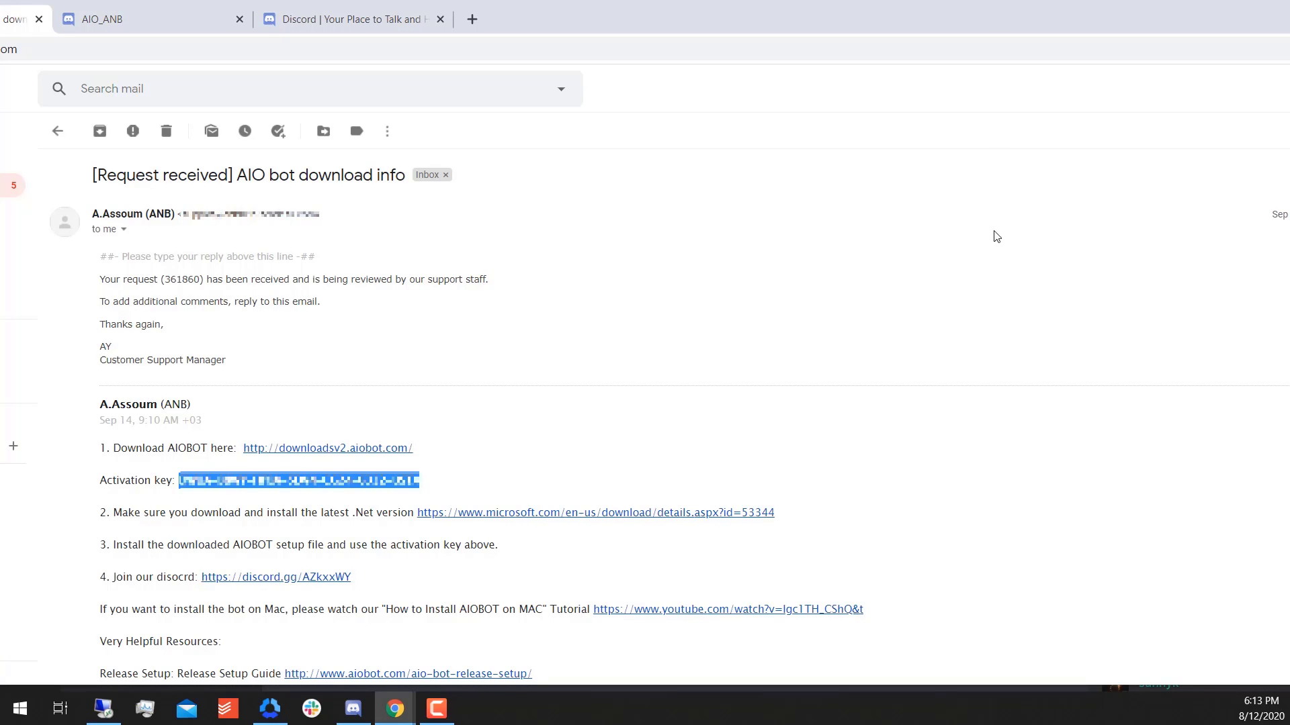
Step: Message the ANB_AIO bot '!authorize' with the pasted activation key and check its Congrats reply
click(353, 708)
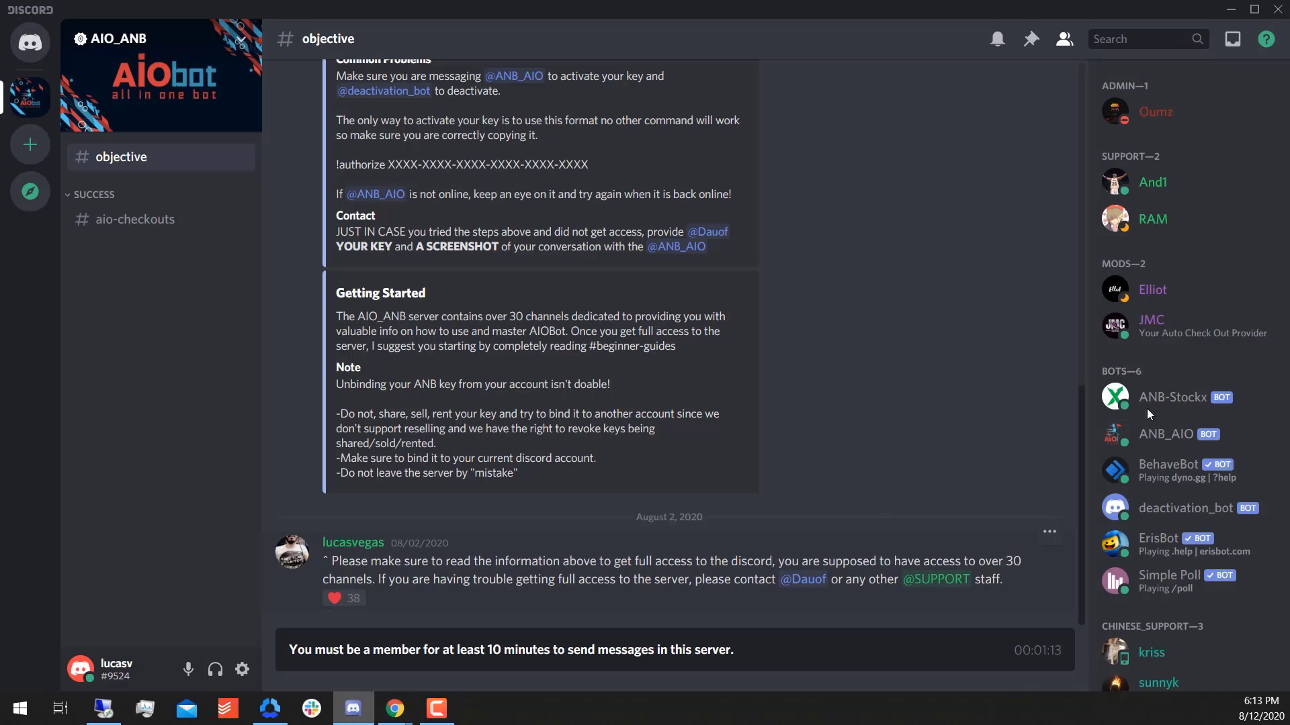
click(1164, 440)
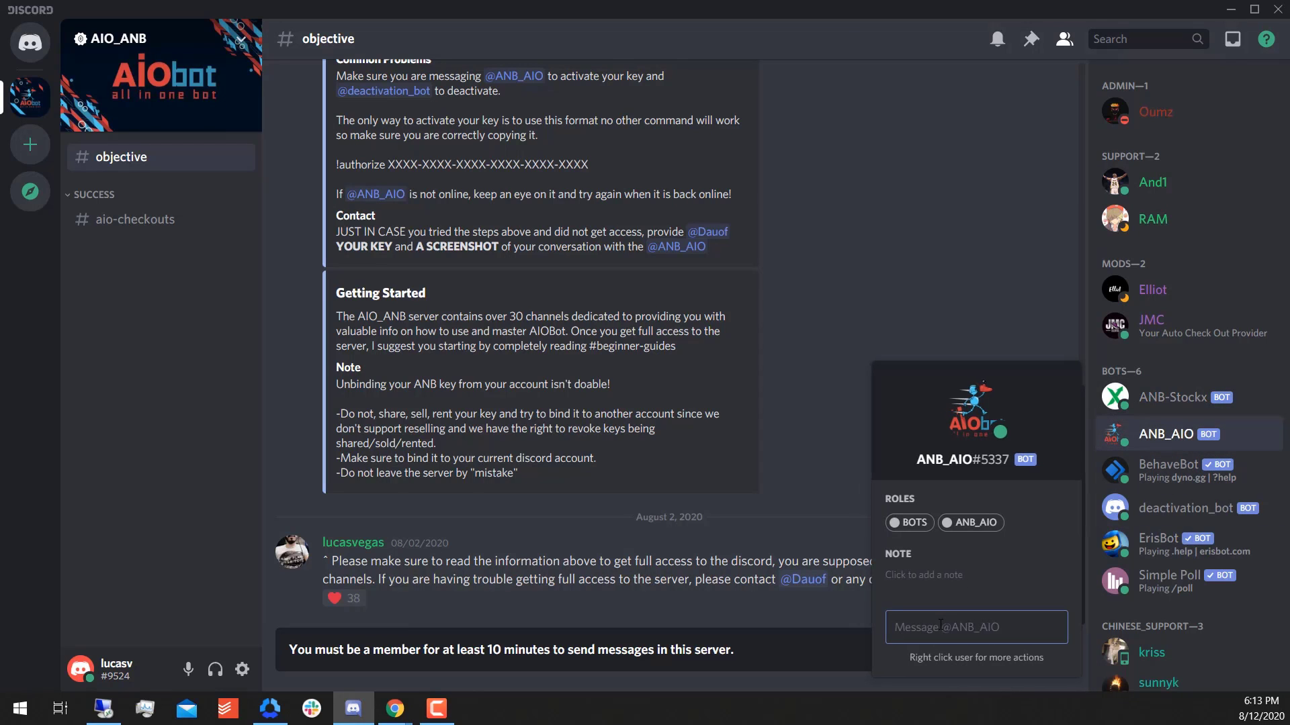
text(!)
text(auth)
text(orize)
key(ctrl+v)
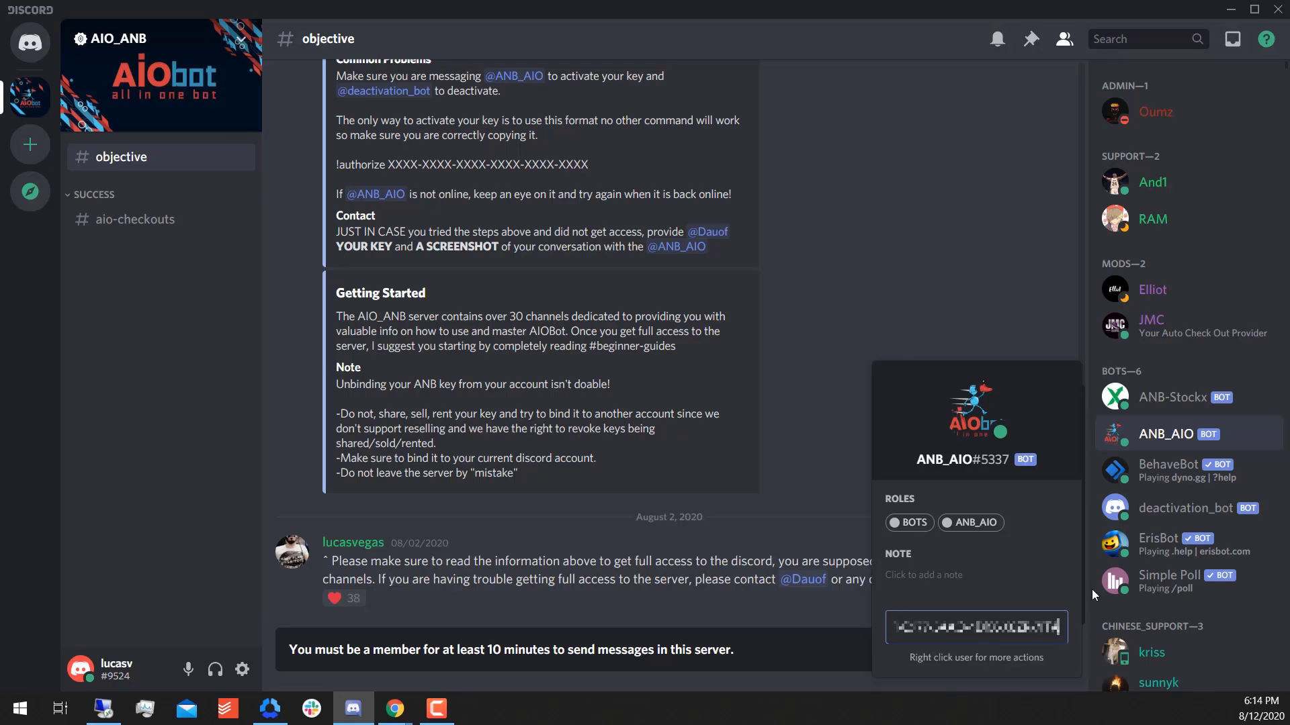
key(Return)
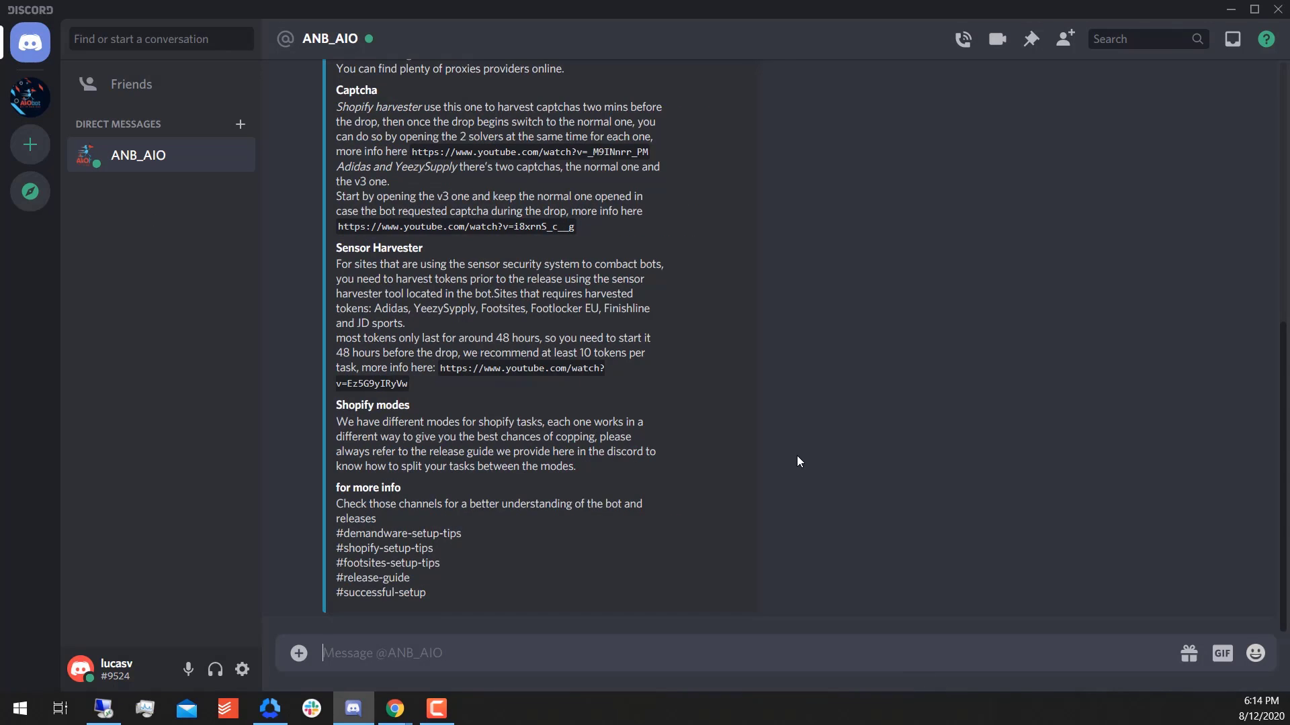
scroll(797, 455, up, 7)
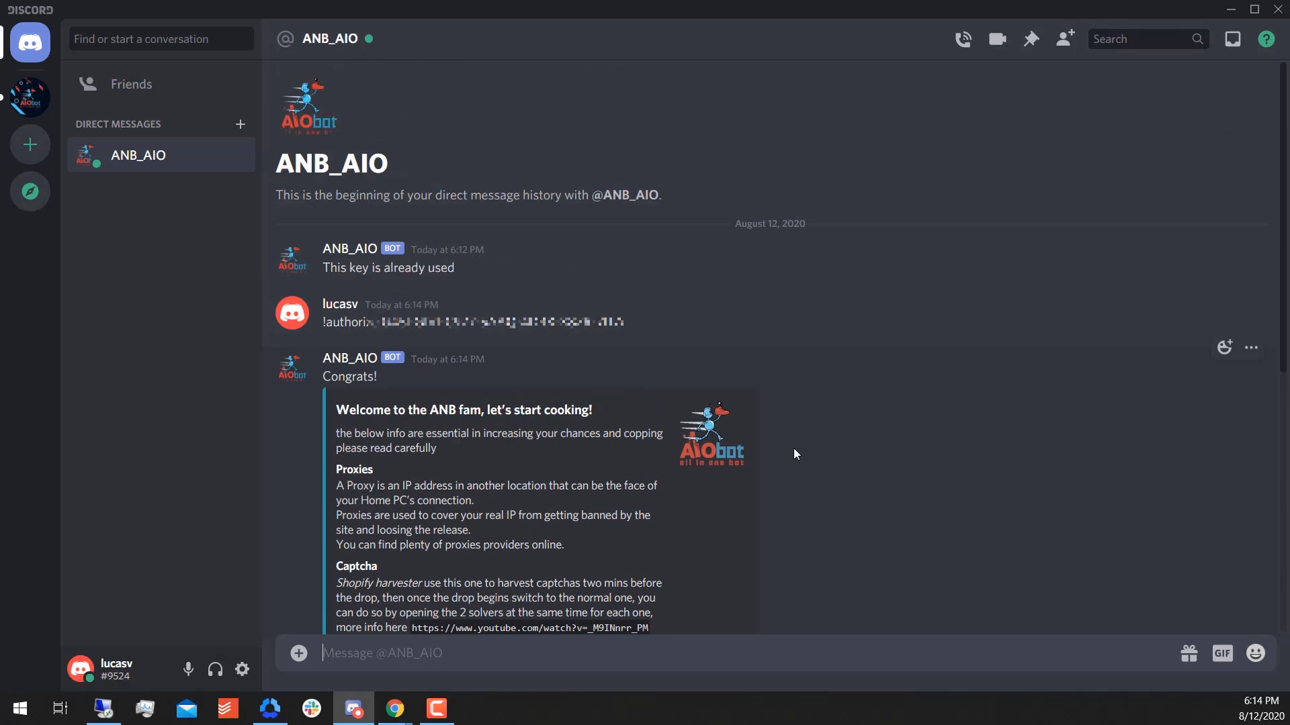
scroll(793, 449, down, 3)
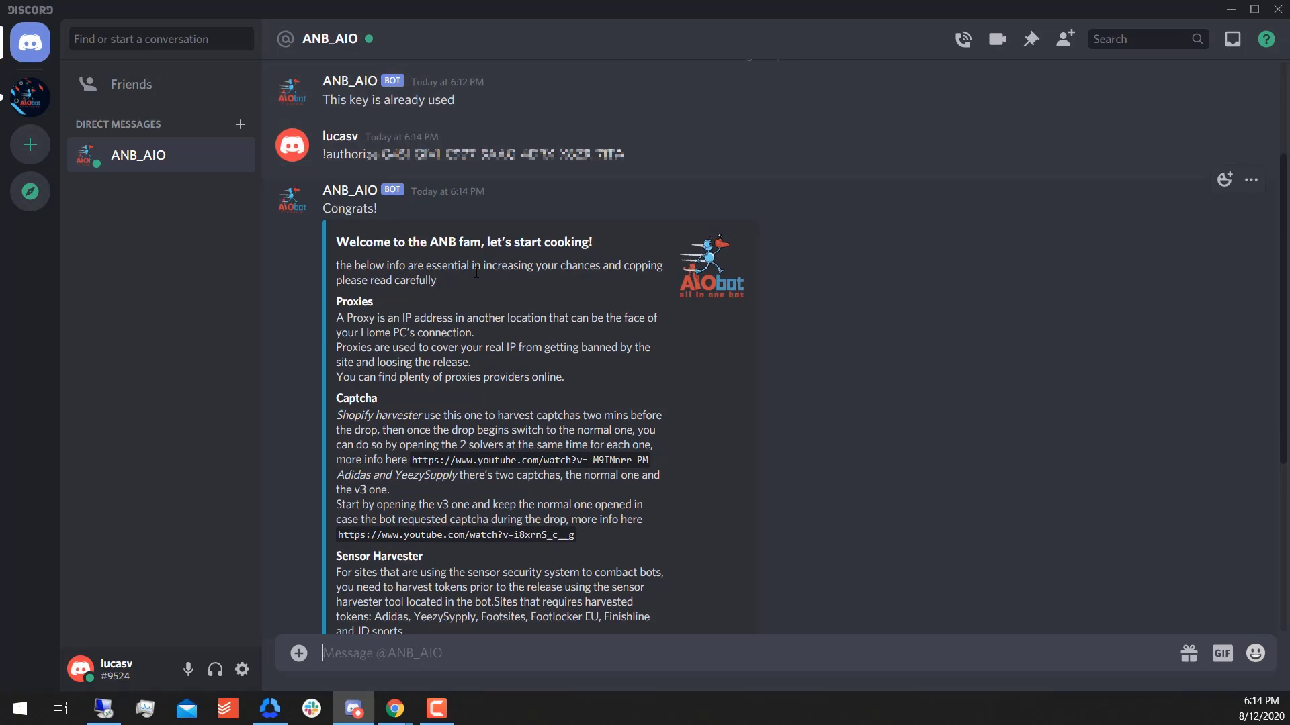
scroll(477, 272, down, 5)
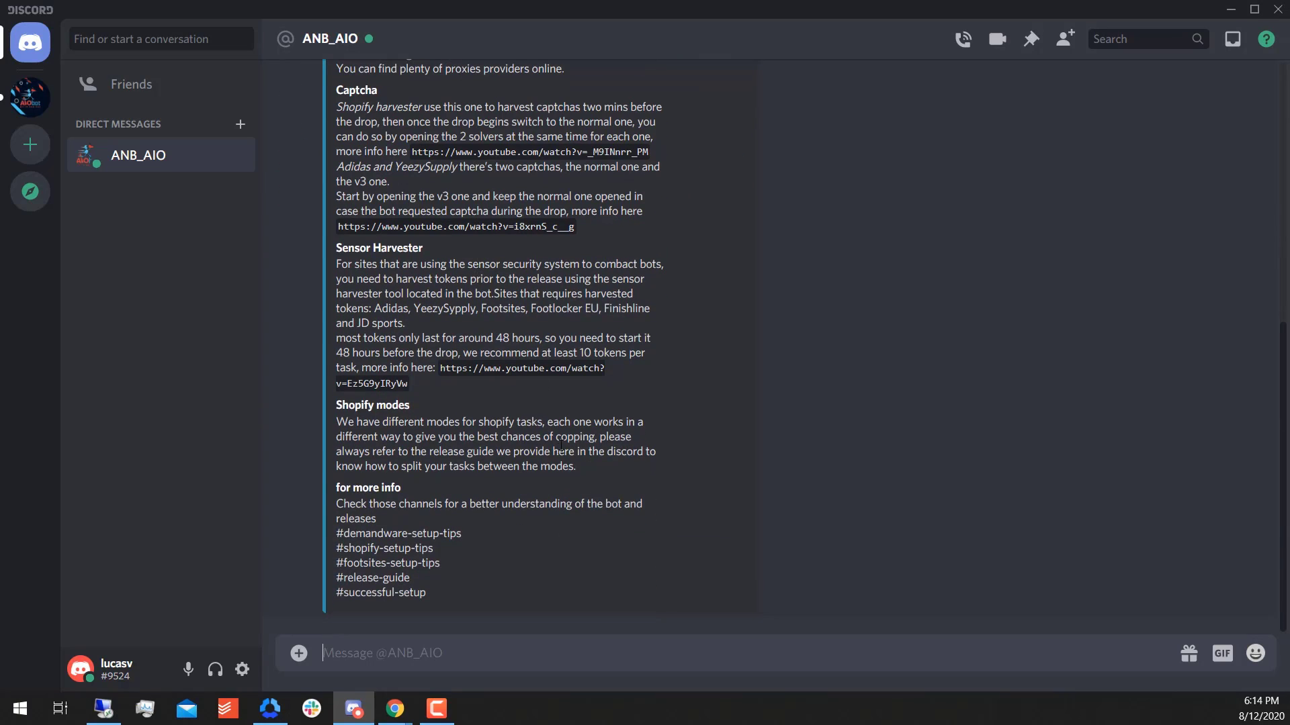
Step: Back on AIO_ANB, scroll the sidebar to check the full unlocked channel list
click(29, 97)
scroll(176, 320, down, 10)
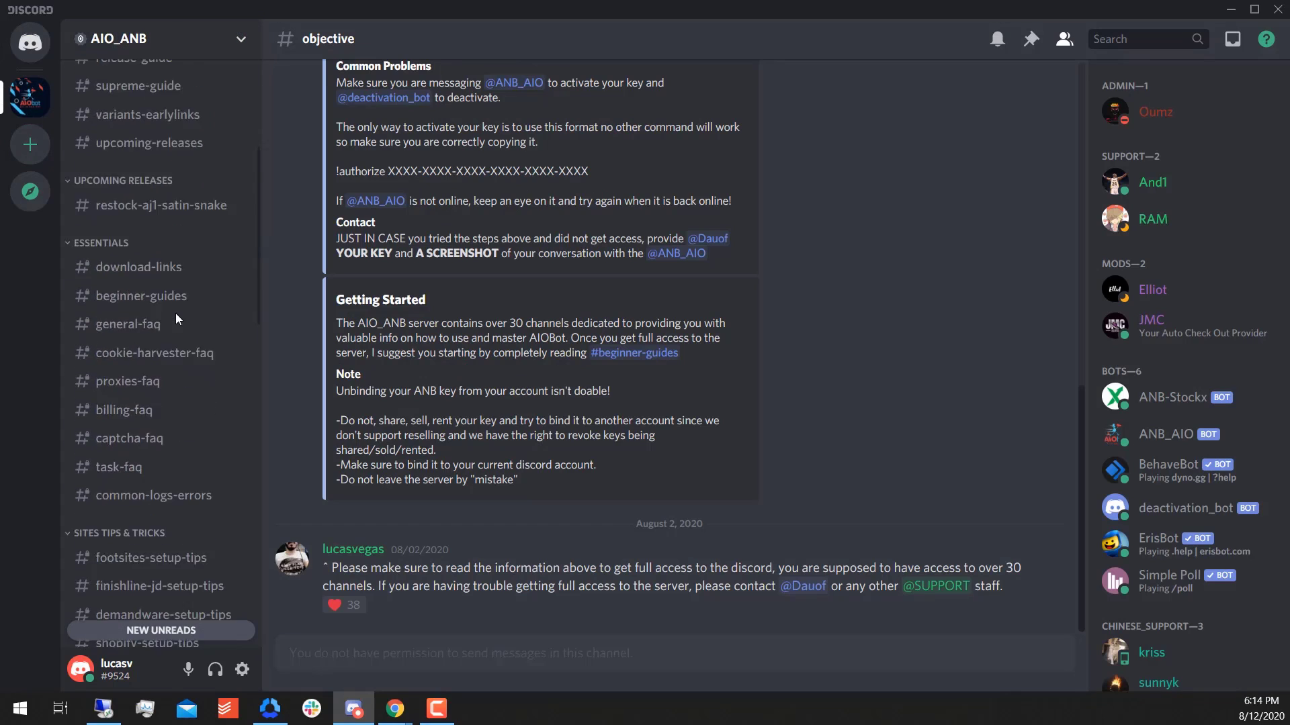
scroll(175, 313, down, 8)
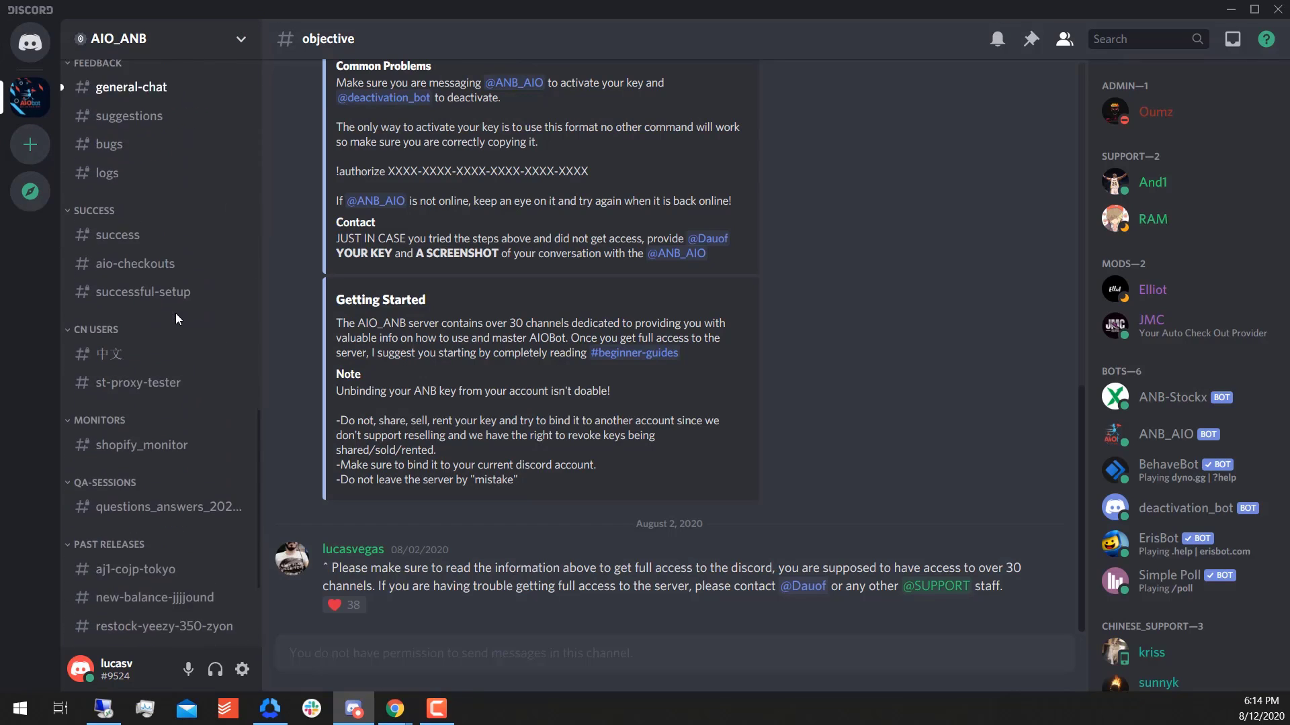
scroll(176, 320, up, 7)
scroll(177, 320, up, 10)
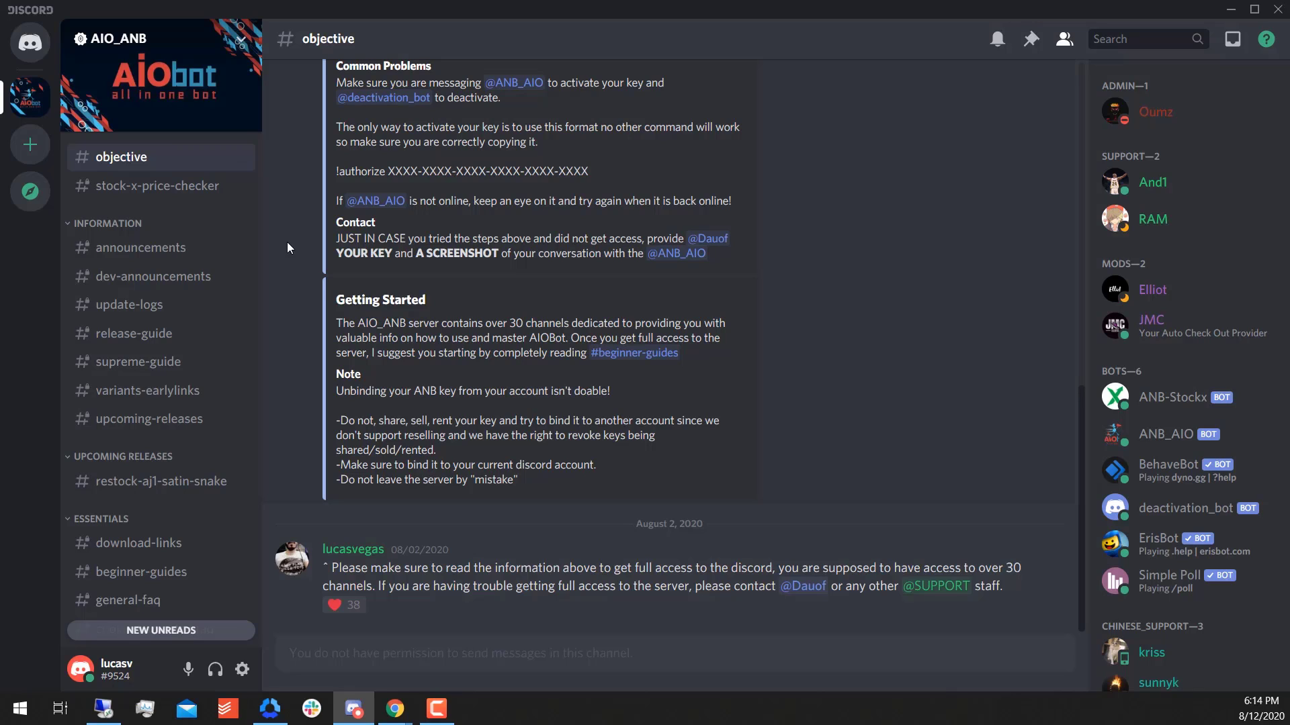
right_click(42, 97)
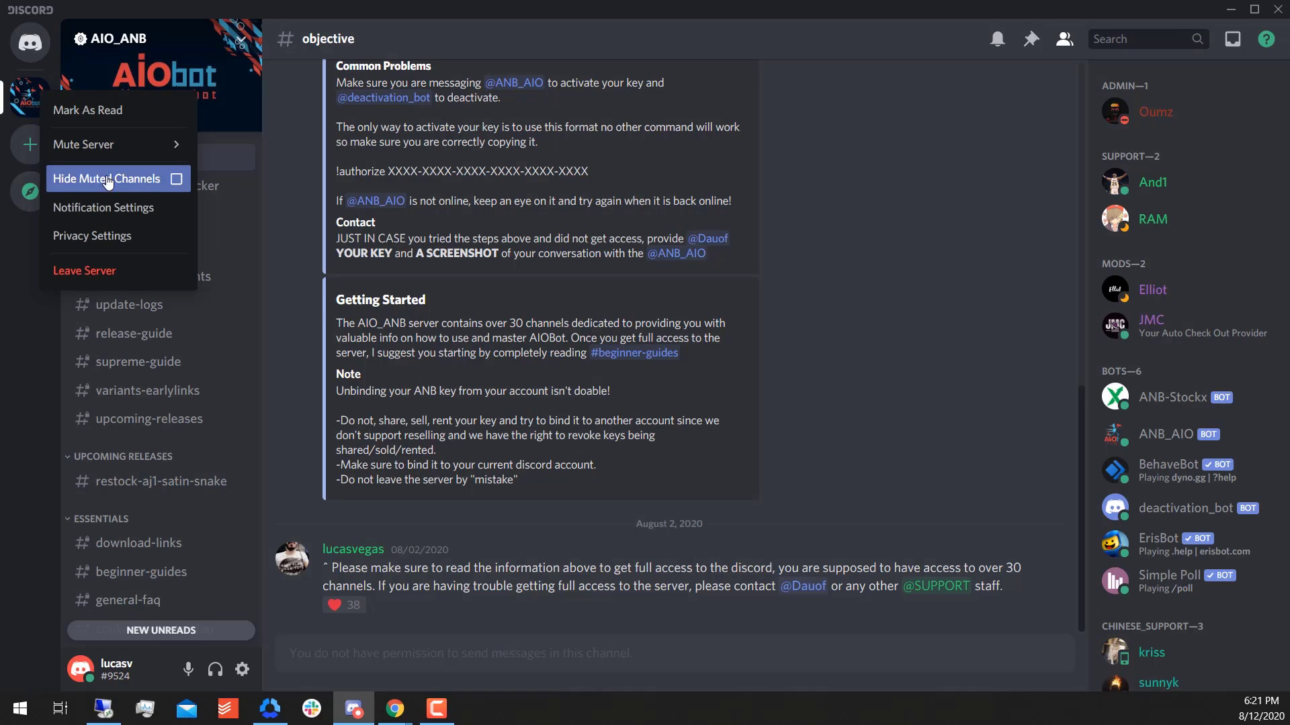
click(113, 207)
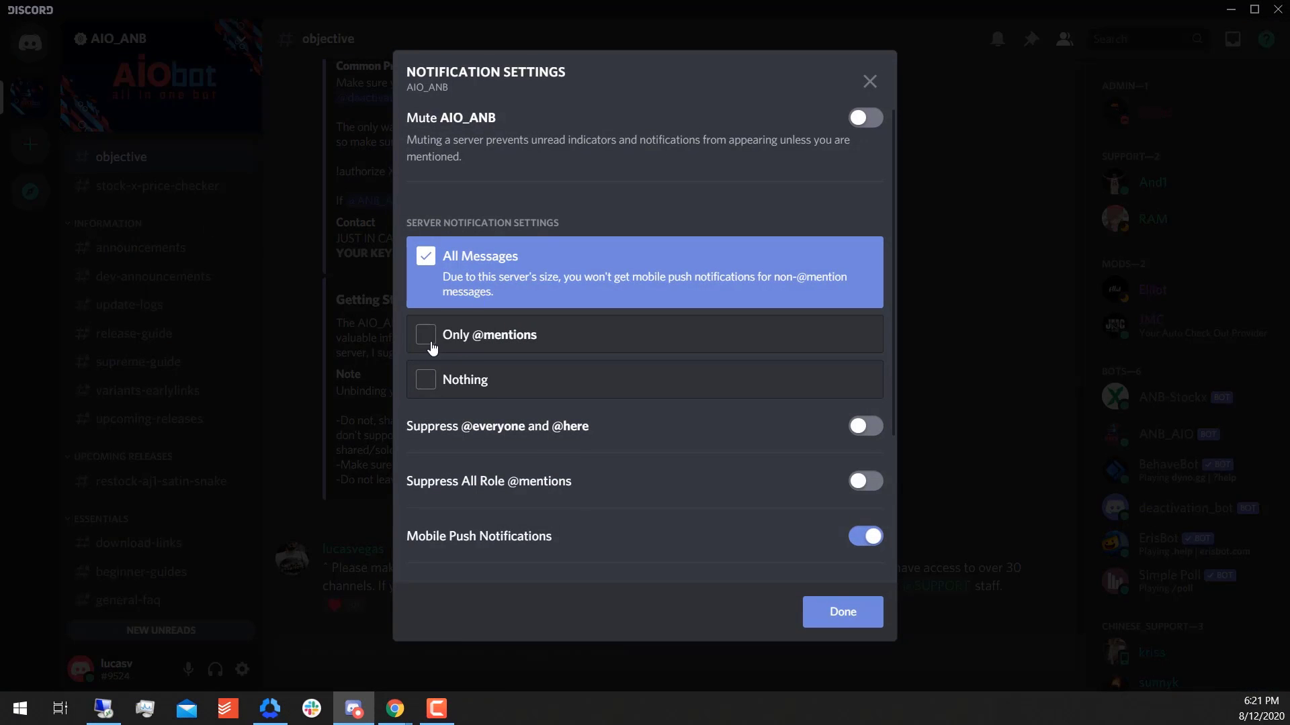
click(427, 339)
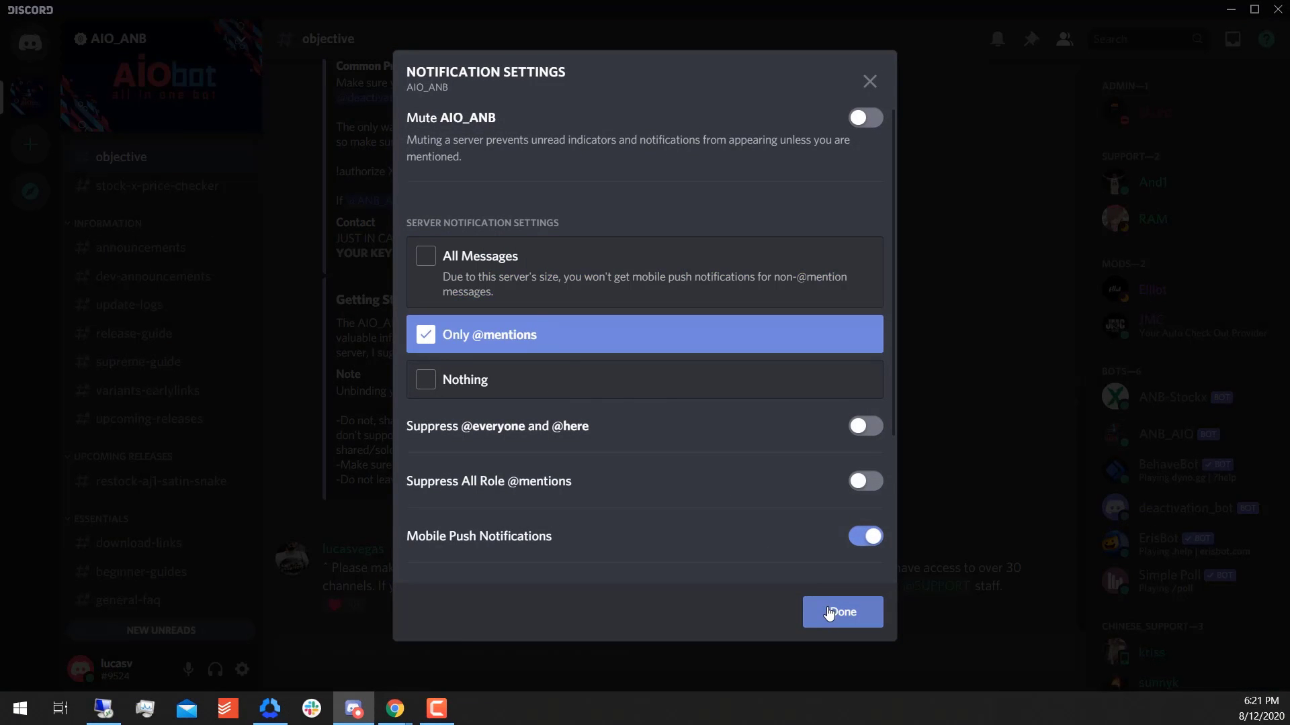